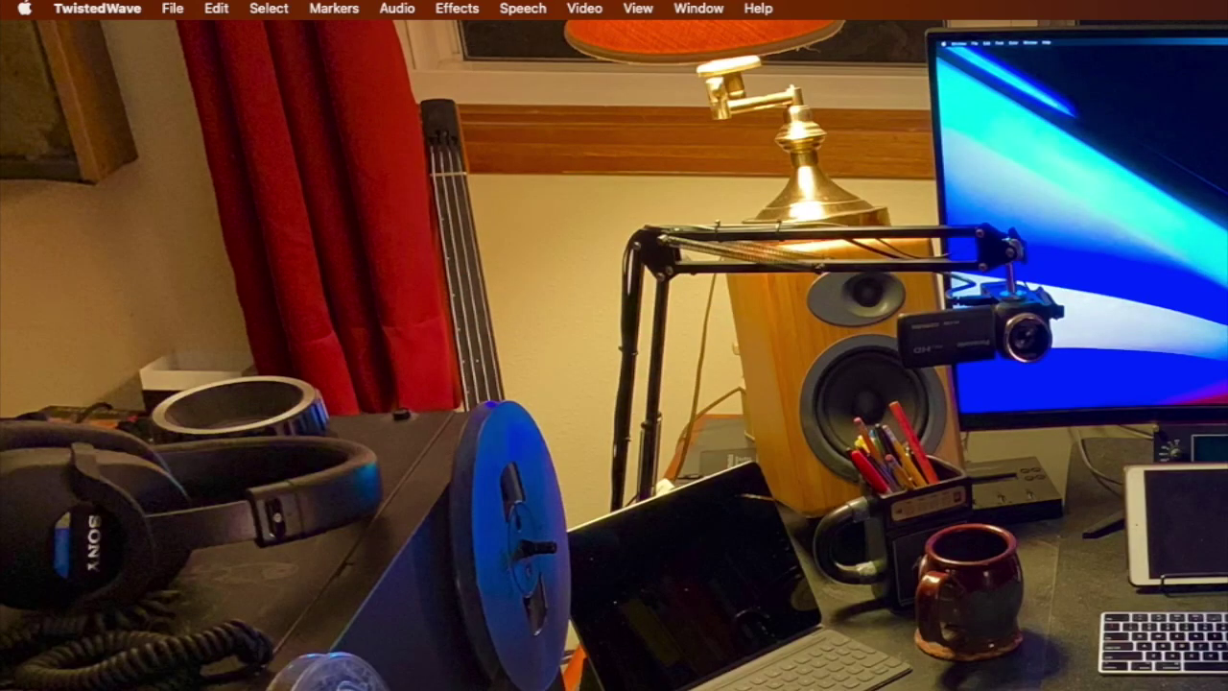
# Step: Switch to Finder and check the Converted folder inside M4A Files, returning to the M4A Files folder
pyautogui.press('super+Tab')
pyautogui.moveTo(675, 463); pyautogui.dragTo(524, 202)
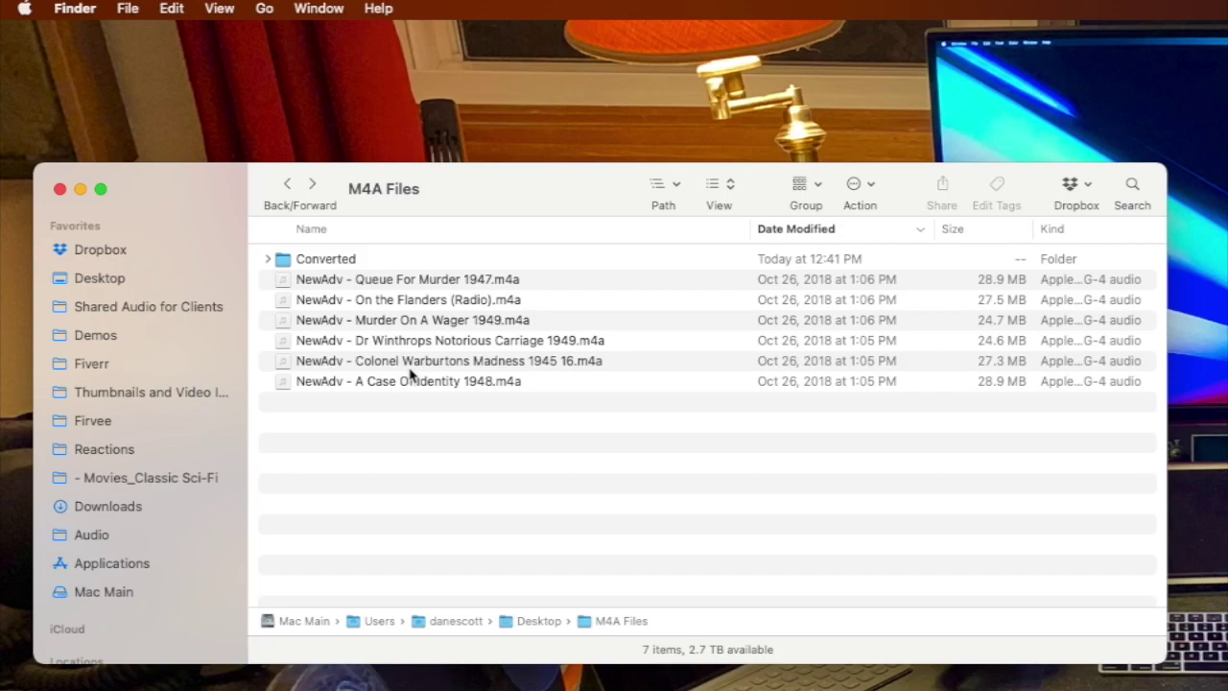
pyautogui.doubleClick(282, 261)
pyautogui.click(288, 185)
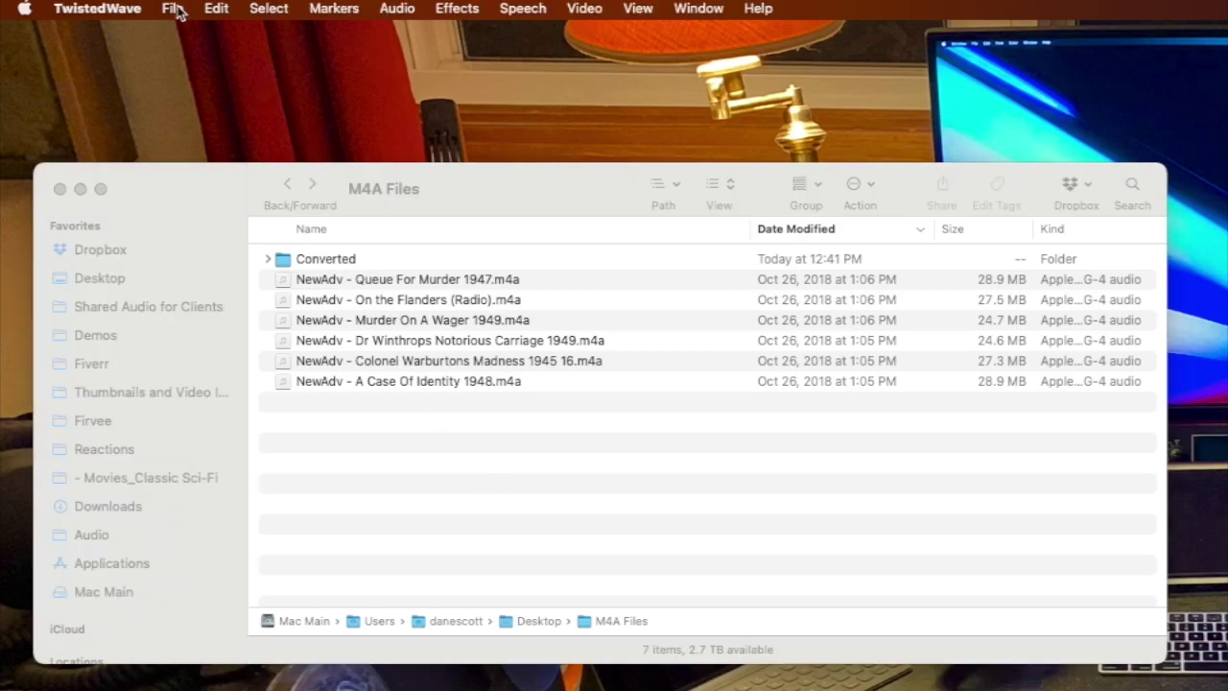
# Step: Switch to TwistedWave and open the Batch Processing window, placing it clear of the M4A file list
pyautogui.click(173, 7)
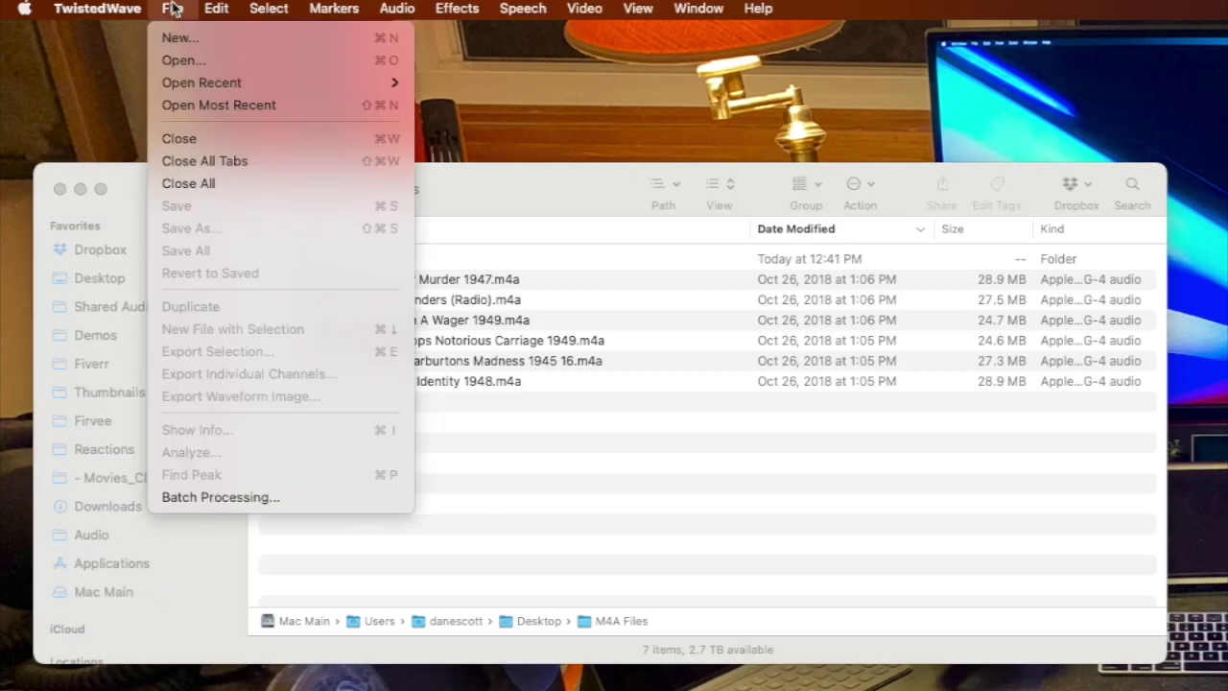
pyautogui.click(257, 497)
pyautogui.moveTo(801, 165); pyautogui.dragTo(935, 54)
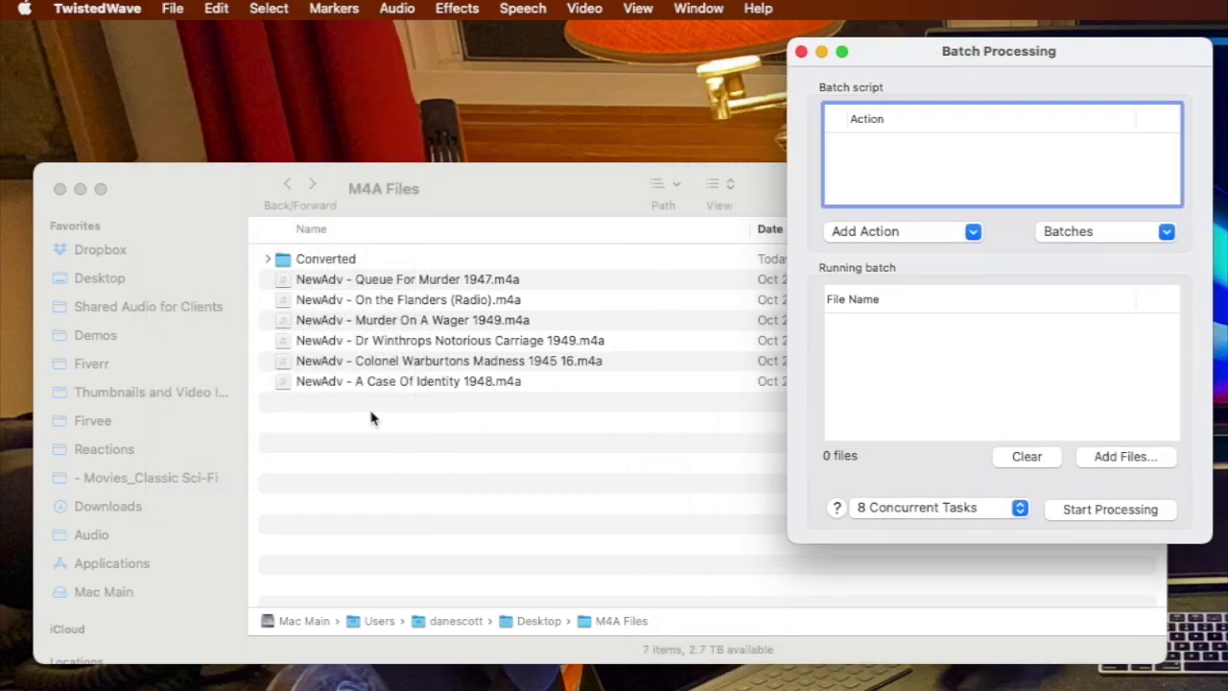
# Step: Add all six NewAdv .m4a files from the M4A Files folder to the running batch
pyautogui.click(283, 291)
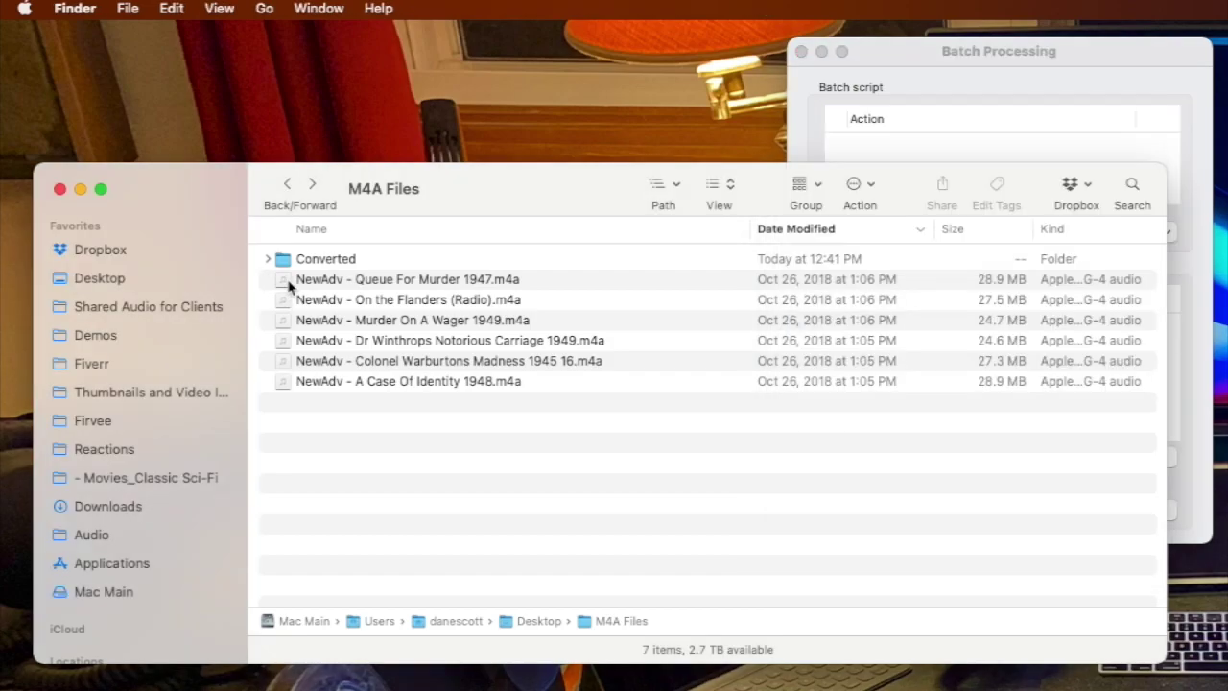
pyautogui.click(288, 279)
pyautogui.keyDown('shift'); pyautogui.click(293, 382); pyautogui.keyUp('shift')
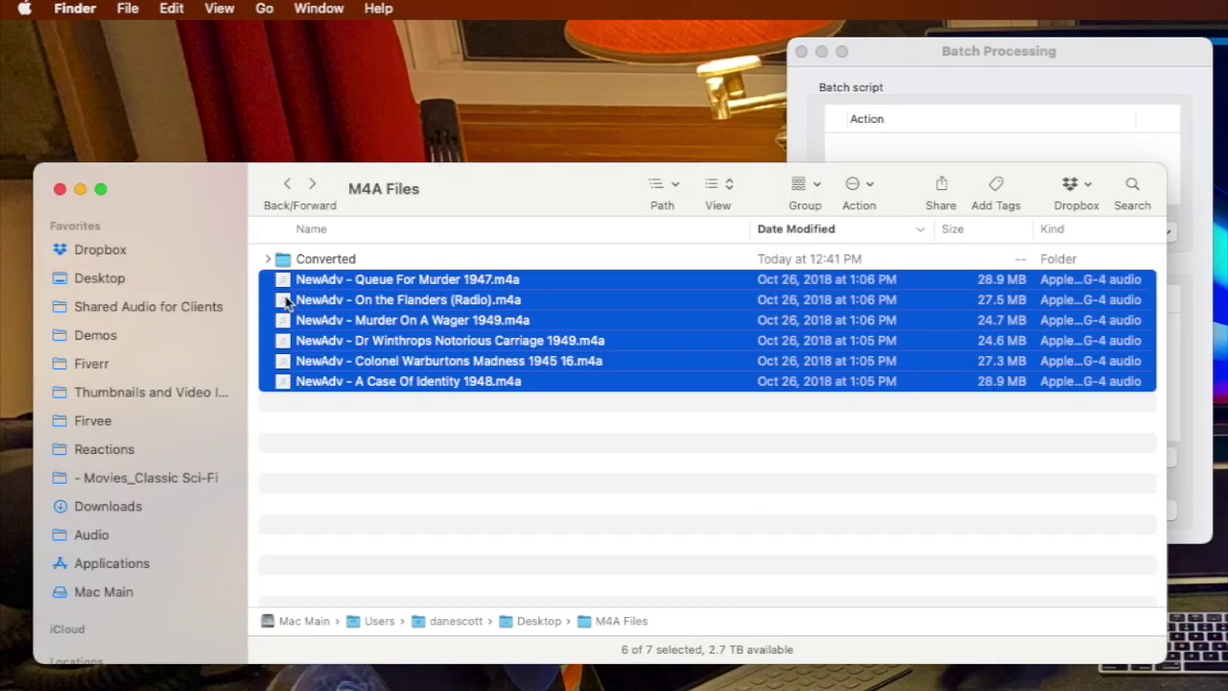
pyautogui.moveTo(561, 171); pyautogui.dragTo(539, 432)
pyautogui.moveTo(272, 530); pyautogui.dragTo(810, 337)
pyautogui.click(902, 268)
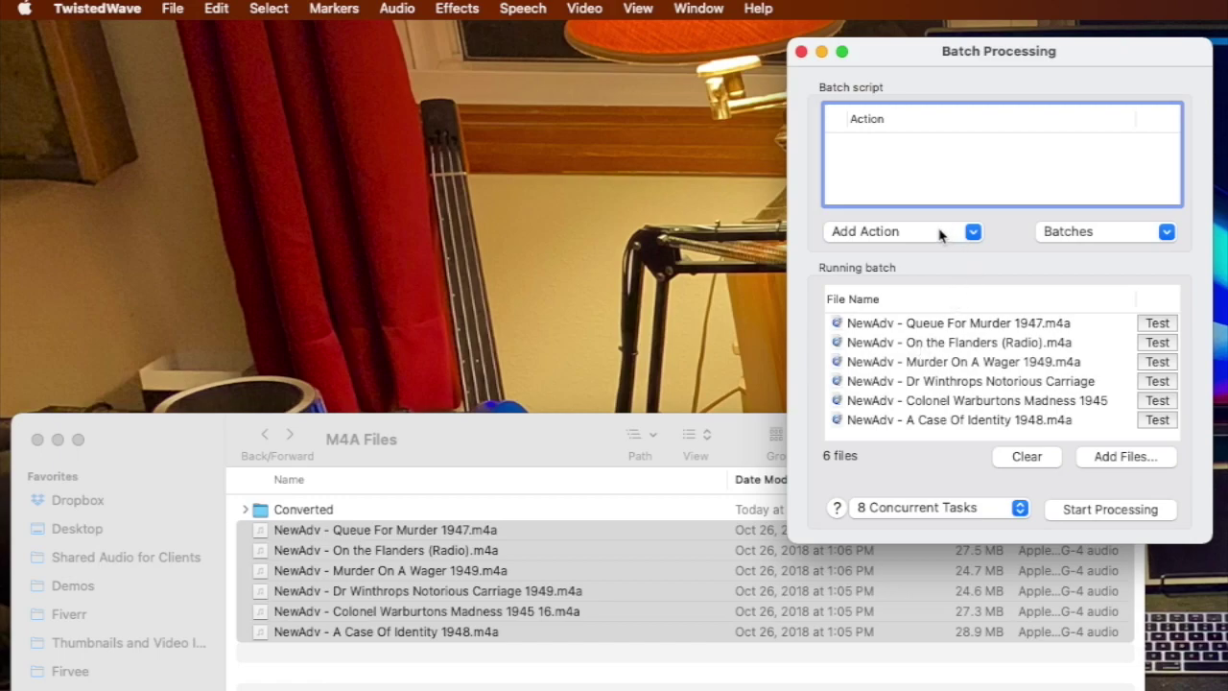
# Step: Move the M4A Files window out of the way and add a Save action to the batch script
pyautogui.moveTo(455, 430); pyautogui.dragTo(714, 577)
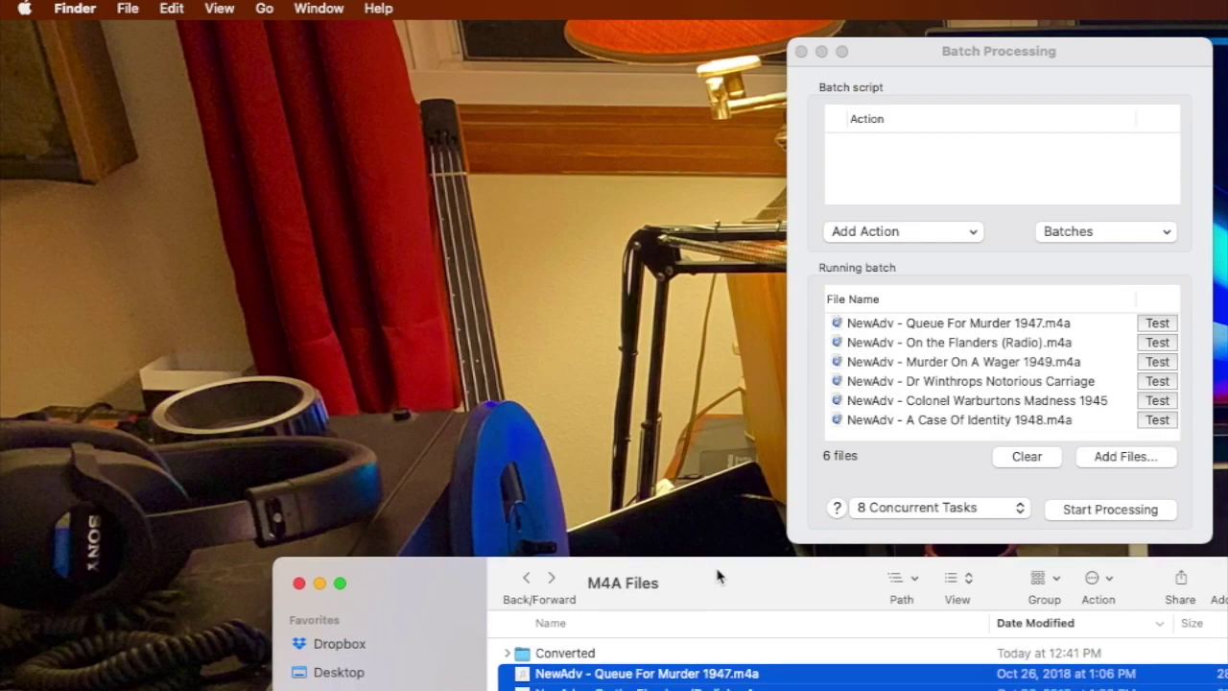
pyautogui.click(994, 231)
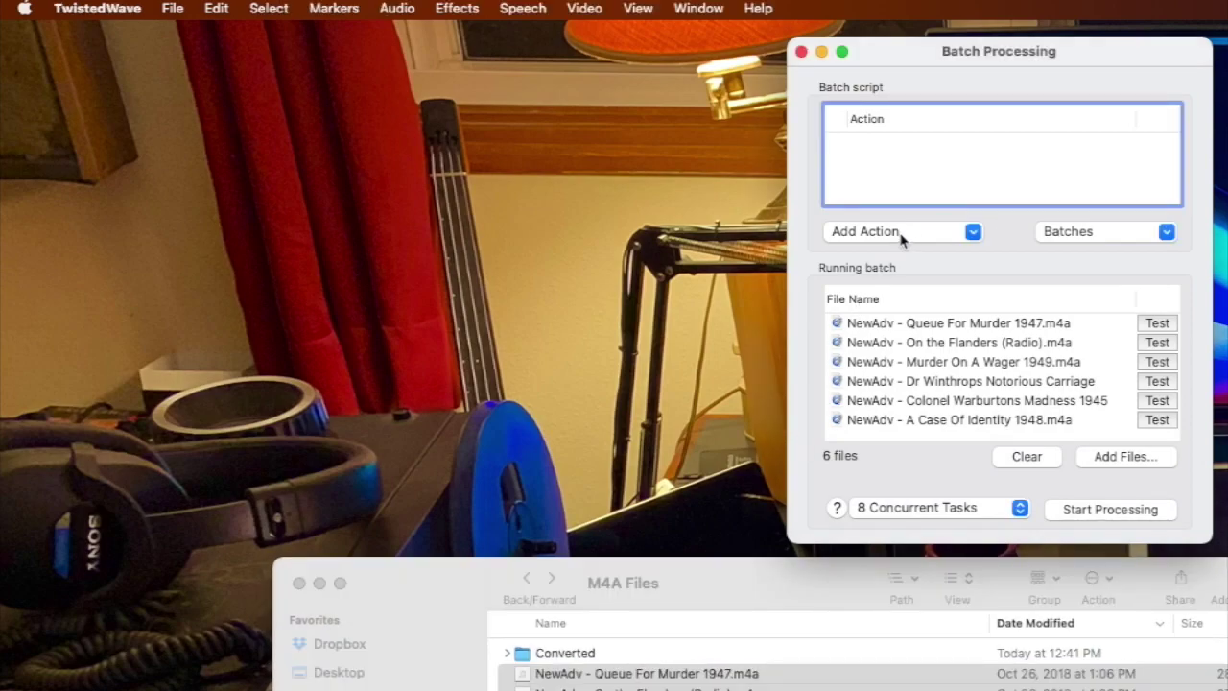
pyautogui.click(902, 234)
pyautogui.click(898, 257)
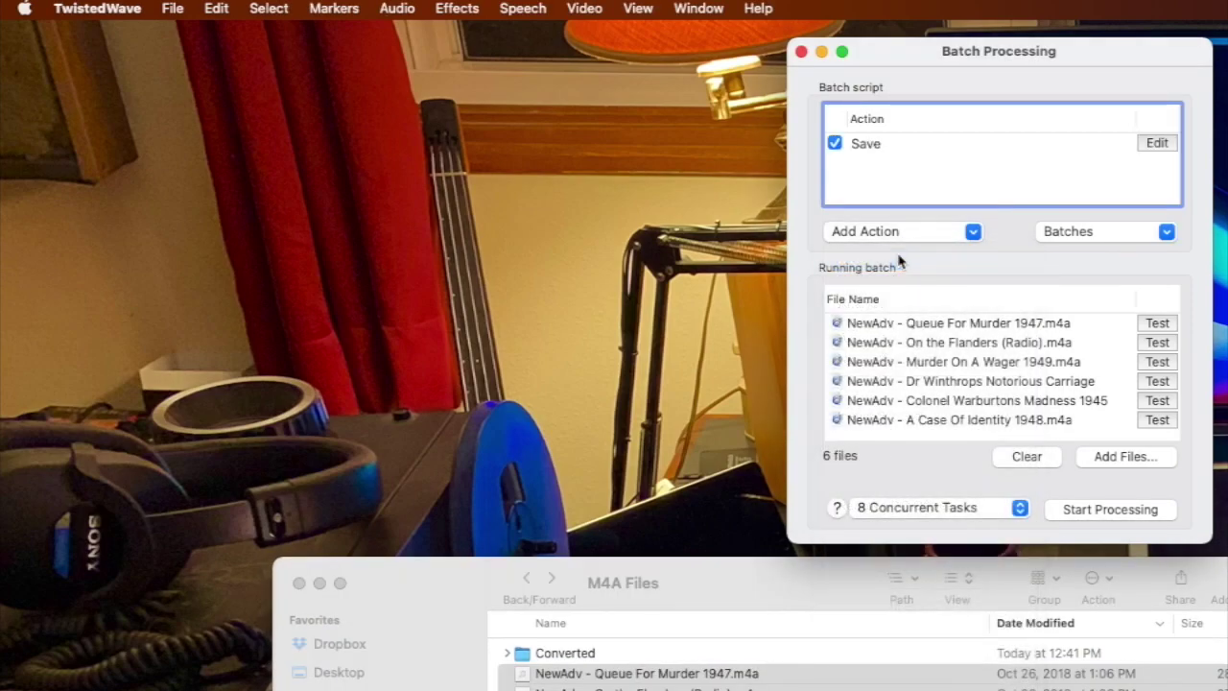
# Step: Edit the Save action so its destination is the Converted folder
pyautogui.click(1148, 145)
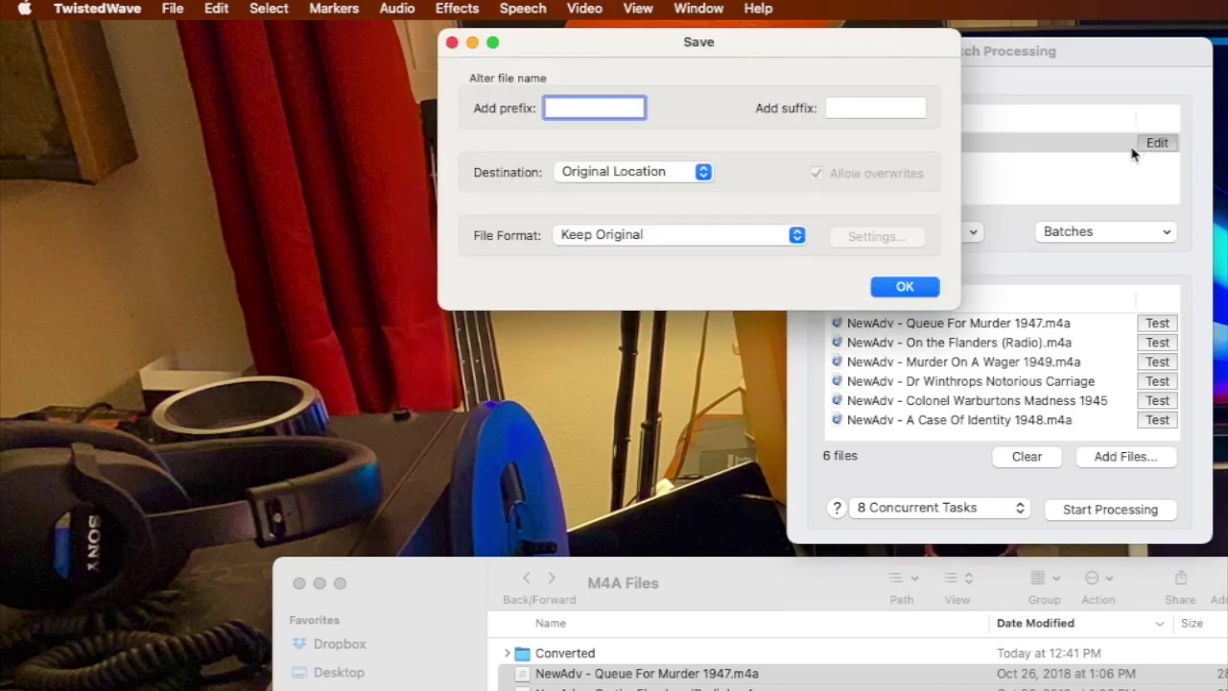
pyautogui.click(637, 177)
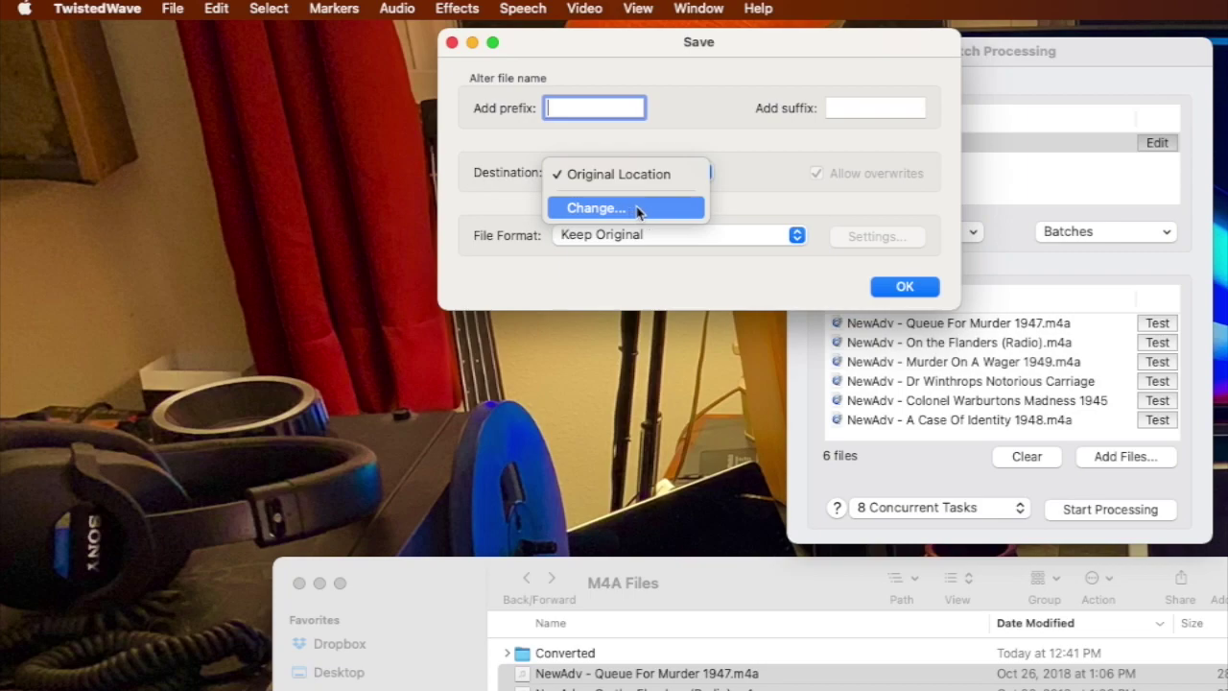
pyautogui.click(637, 210)
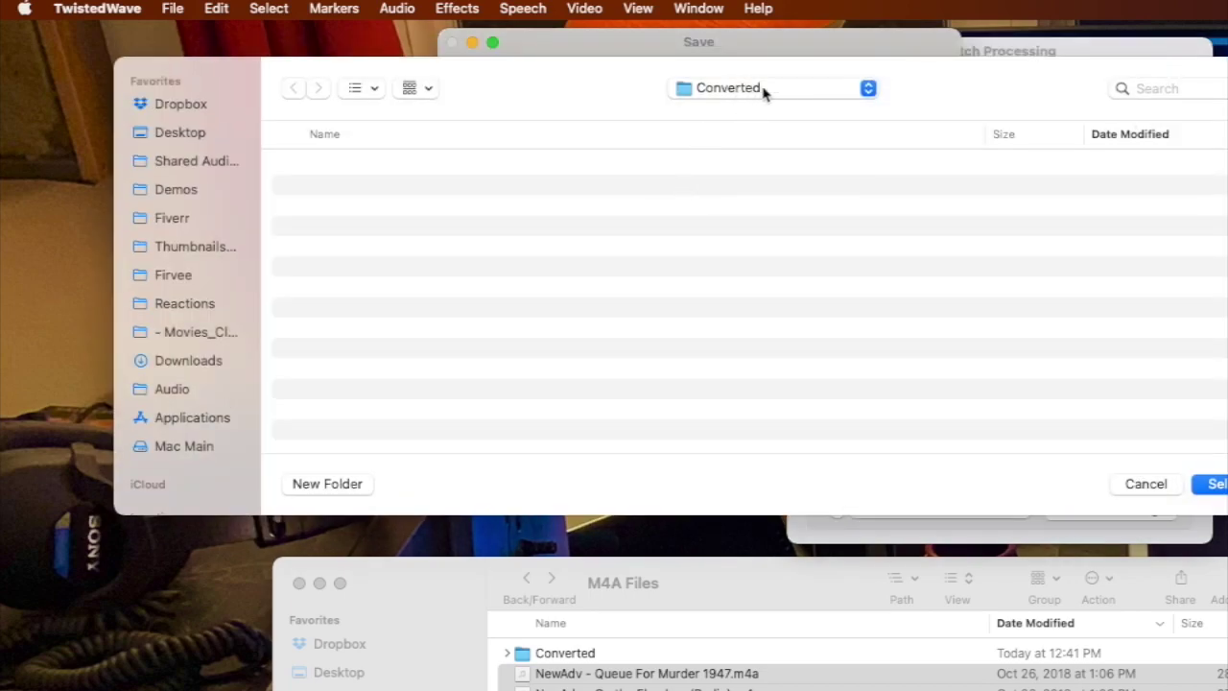
pyautogui.click(1212, 484)
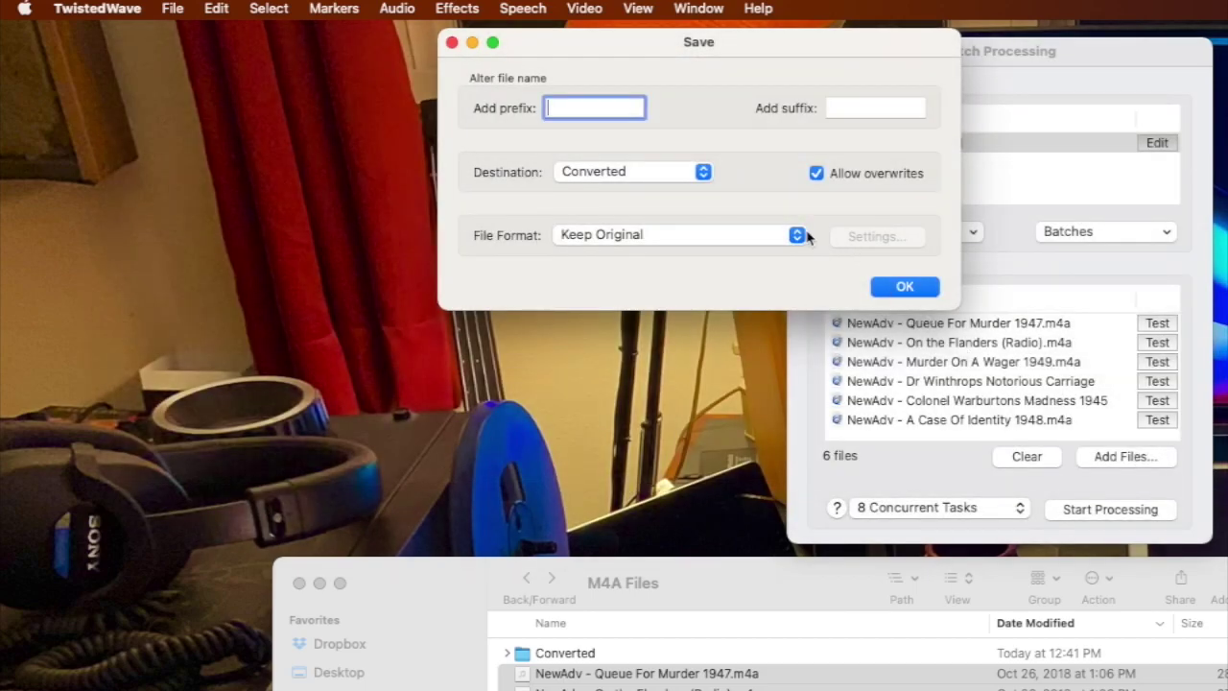
# Step: Set the Save action's file format to MP3 Audio and accept the settings
pyautogui.click(652, 237)
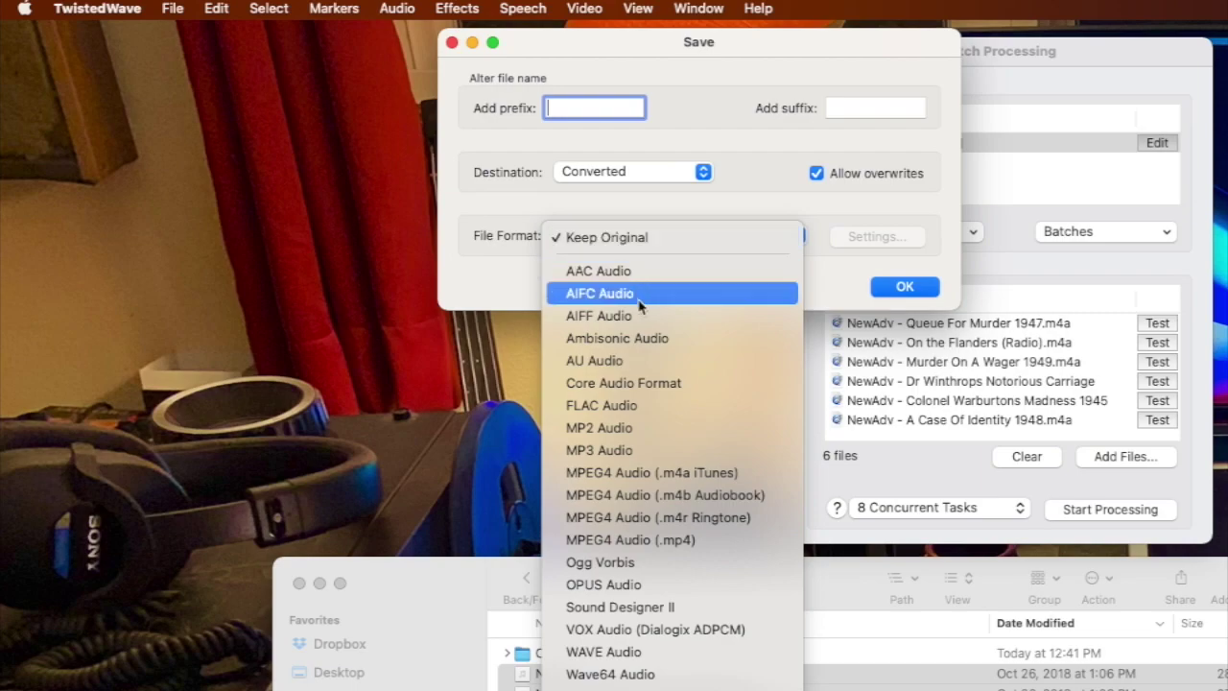
pyautogui.click(651, 450)
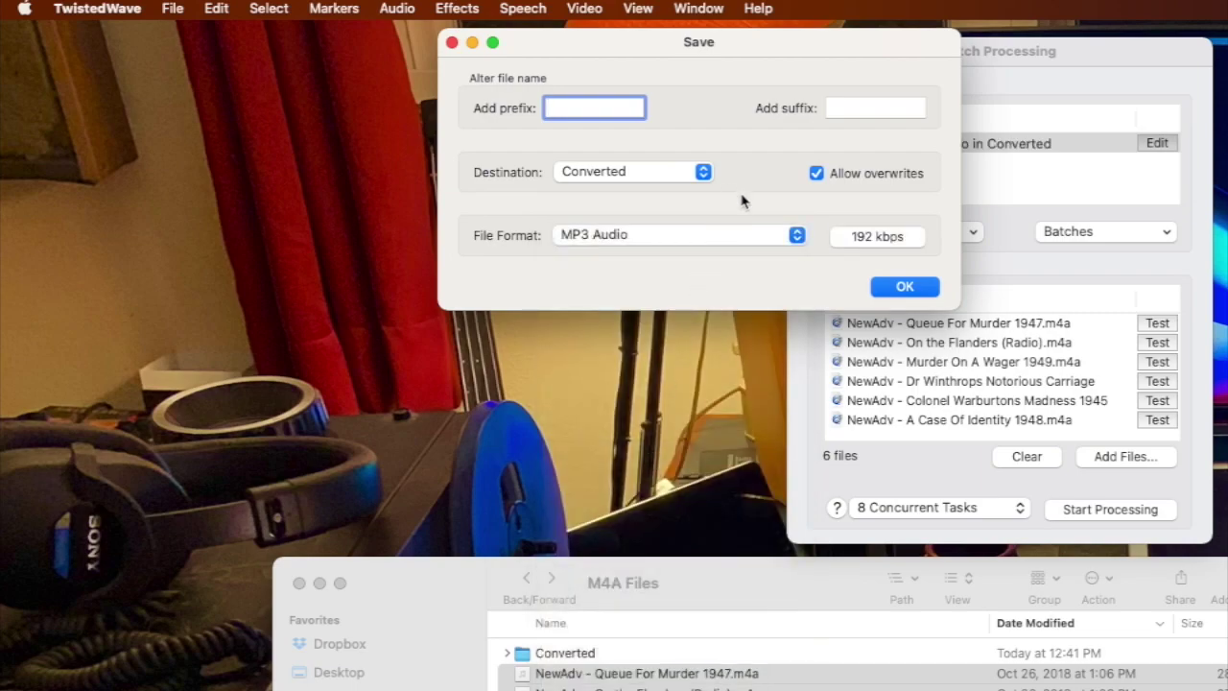
pyautogui.click(906, 287)
# Step: Start processing the batch and open the Converted folder in Finder to check the output
pyautogui.moveTo(927, 62); pyautogui.dragTo(636, 64)
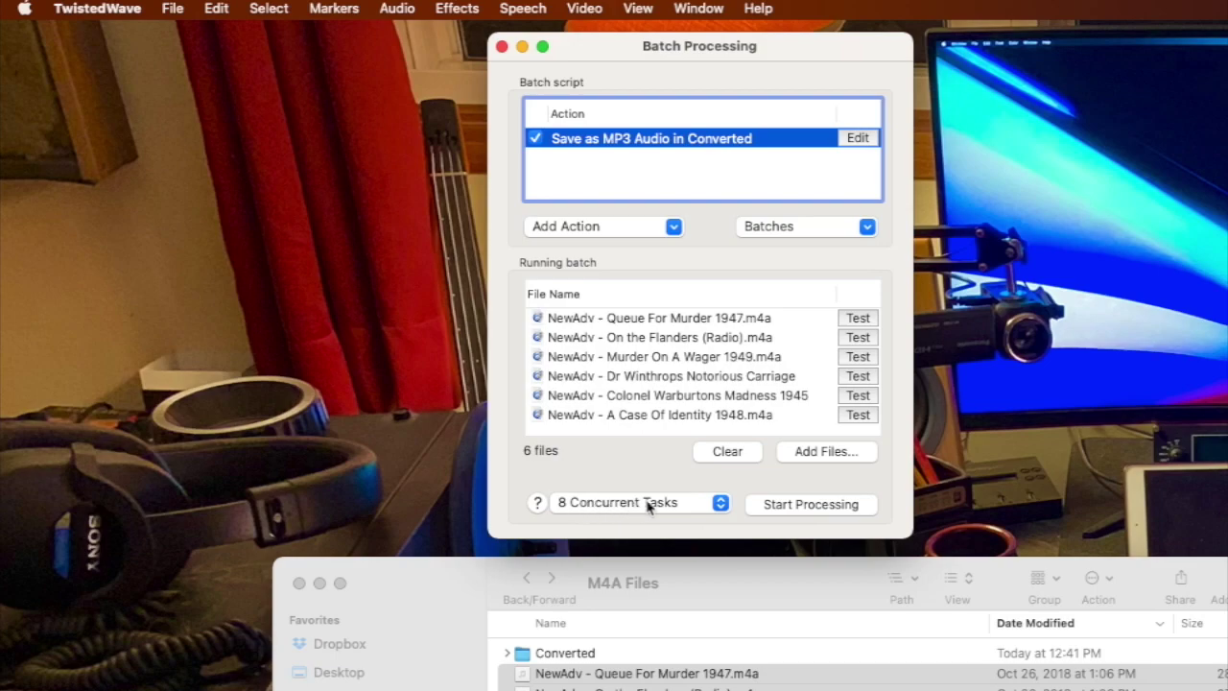
pyautogui.click(814, 505)
pyautogui.moveTo(424, 589); pyautogui.dragTo(269, 172)
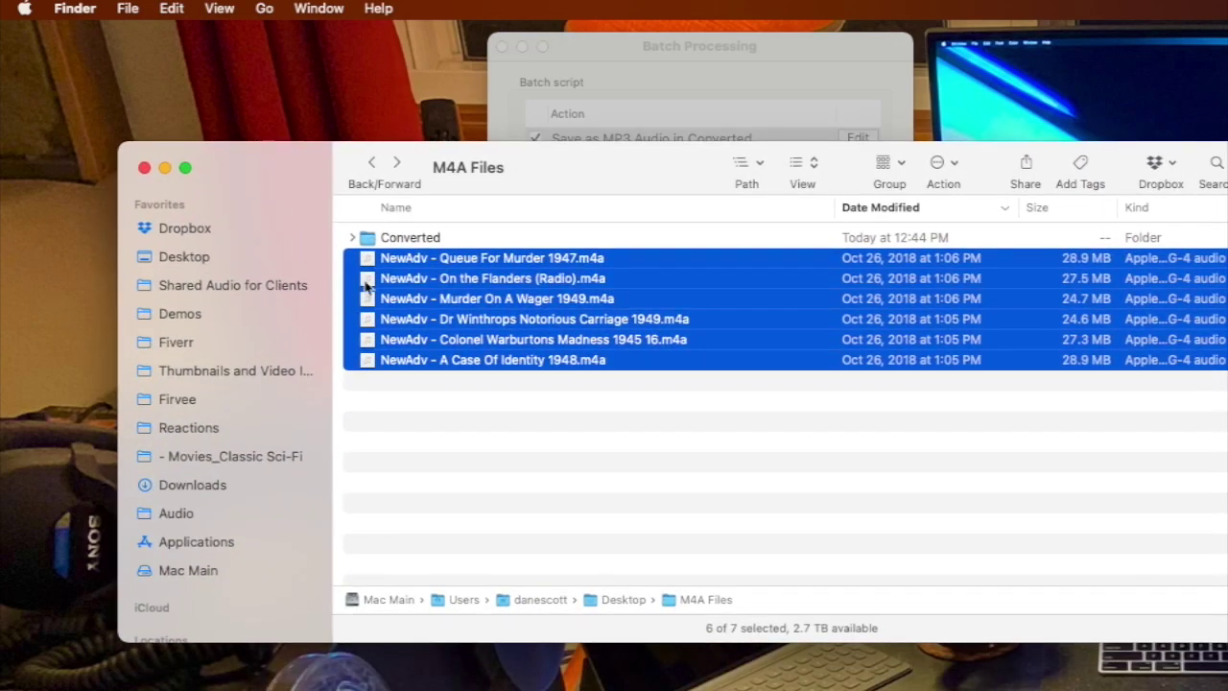
pyautogui.doubleClick(406, 238)
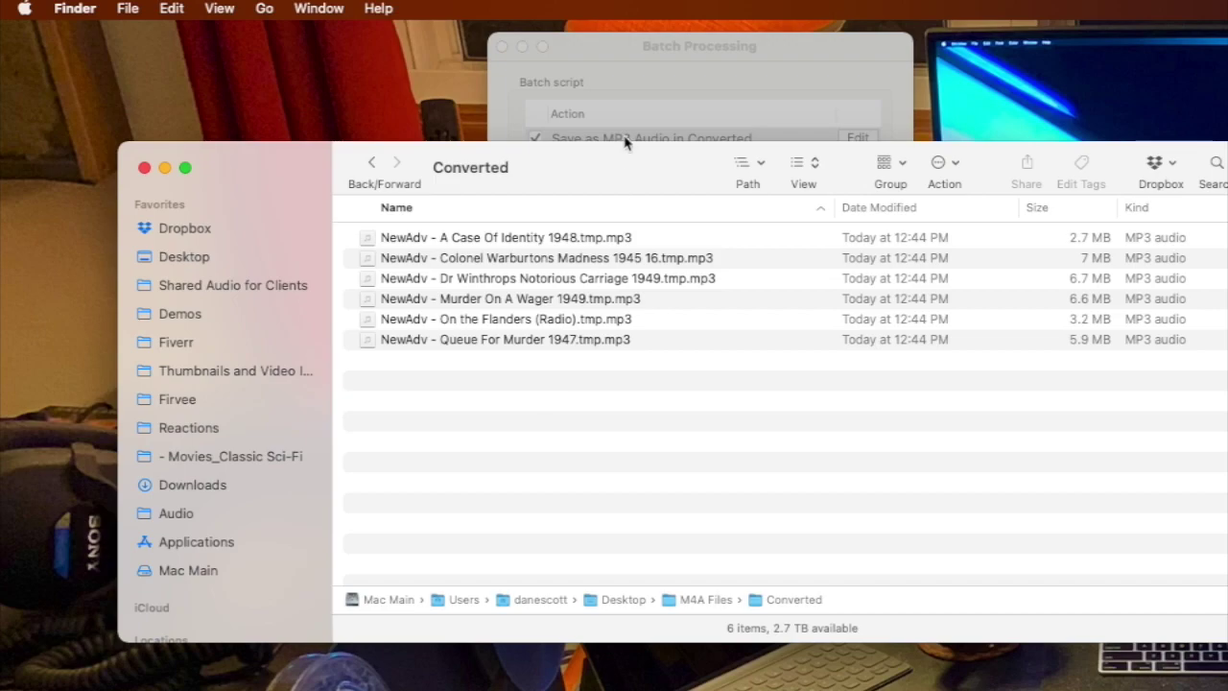
# Step: Compare the batch list with the MP3 files in the Converted folder and look through the available batch actions
pyautogui.click(633, 51)
pyautogui.moveTo(633, 52); pyautogui.dragTo(900, 64)
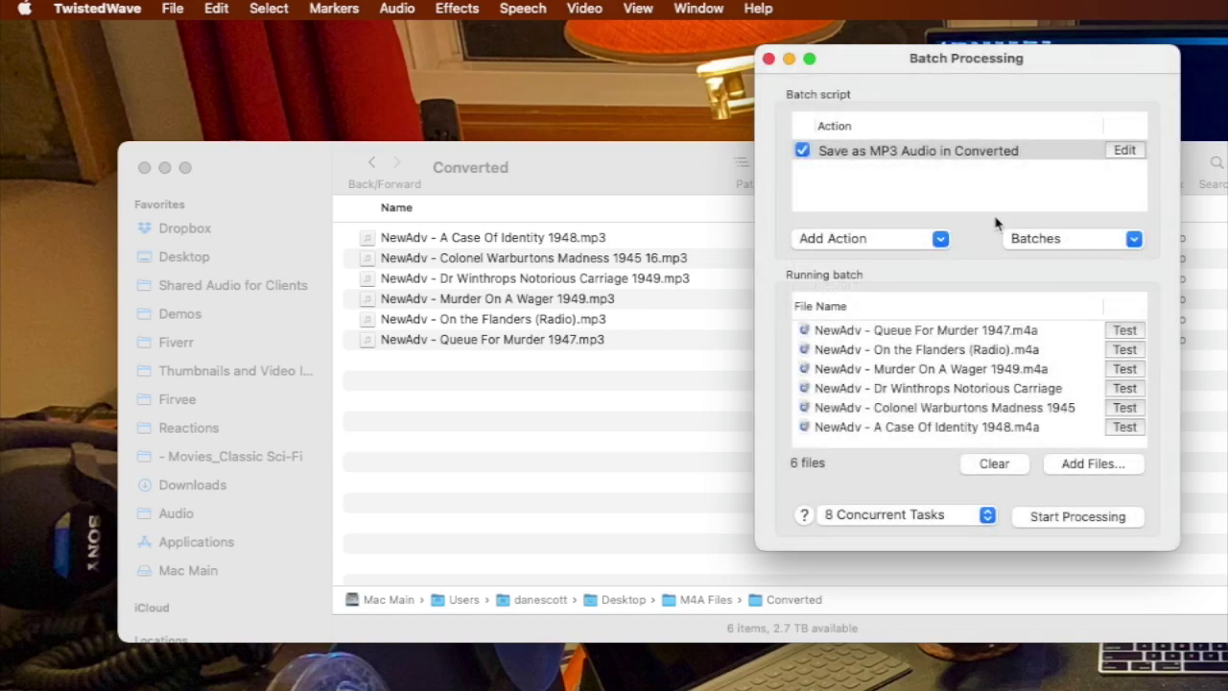
pyautogui.click(610, 169)
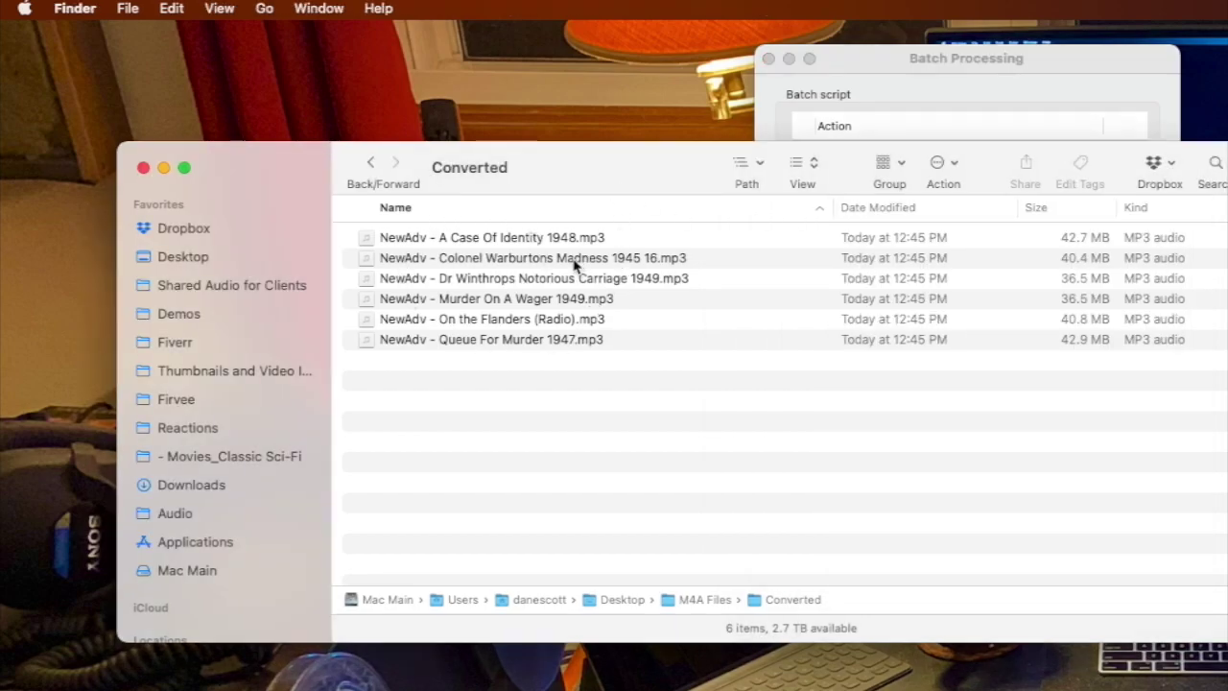
pyautogui.moveTo(885, 60); pyautogui.dragTo(708, 79)
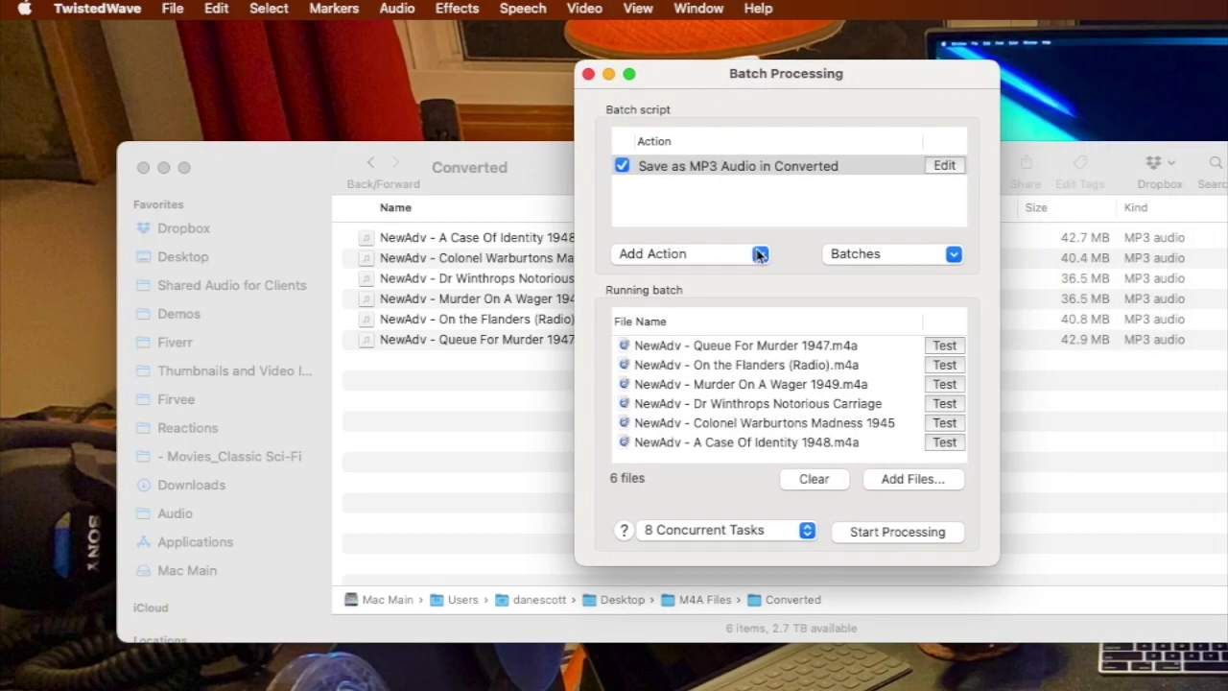
pyautogui.click(758, 254)
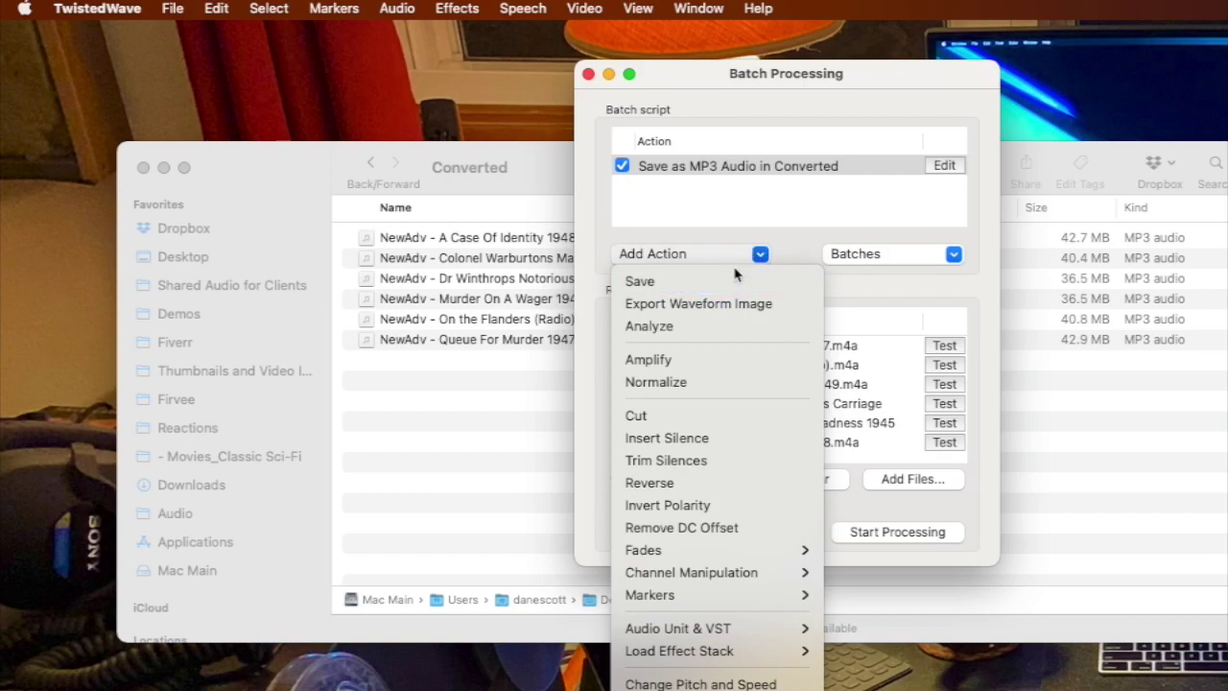
pyautogui.click(792, 251)
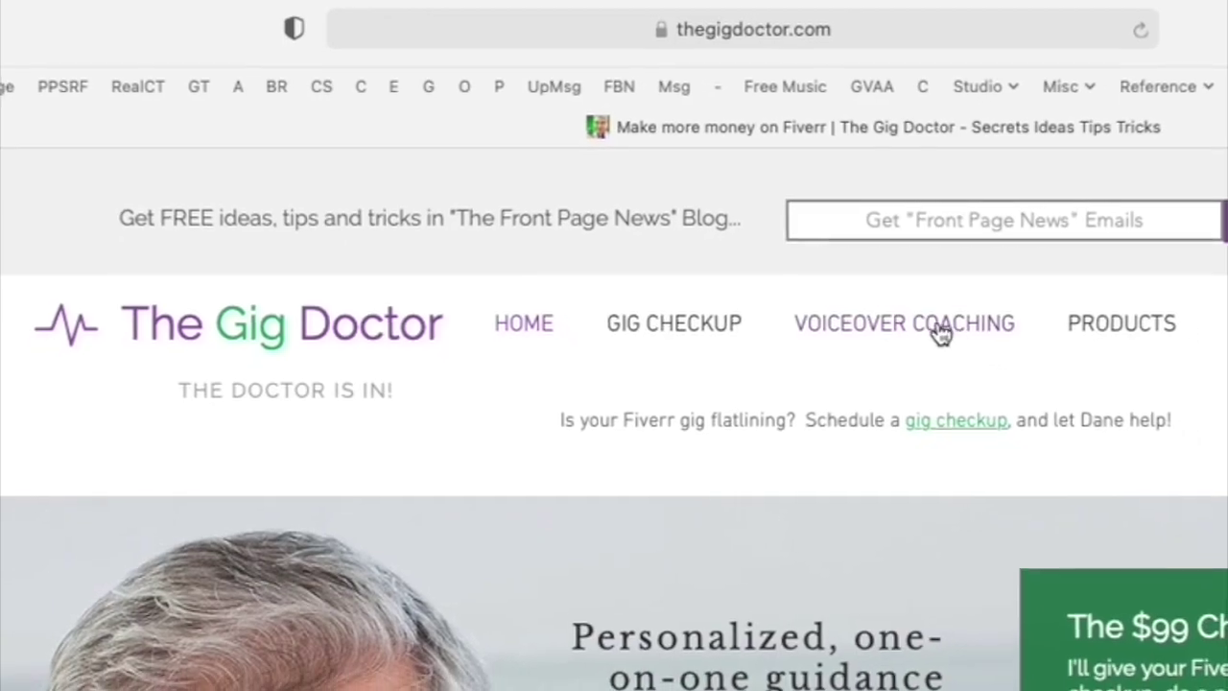
# Step: Open the Voiceover Coaching page of thegigdoctor.com in the web browser
pyautogui.click(861, 291)
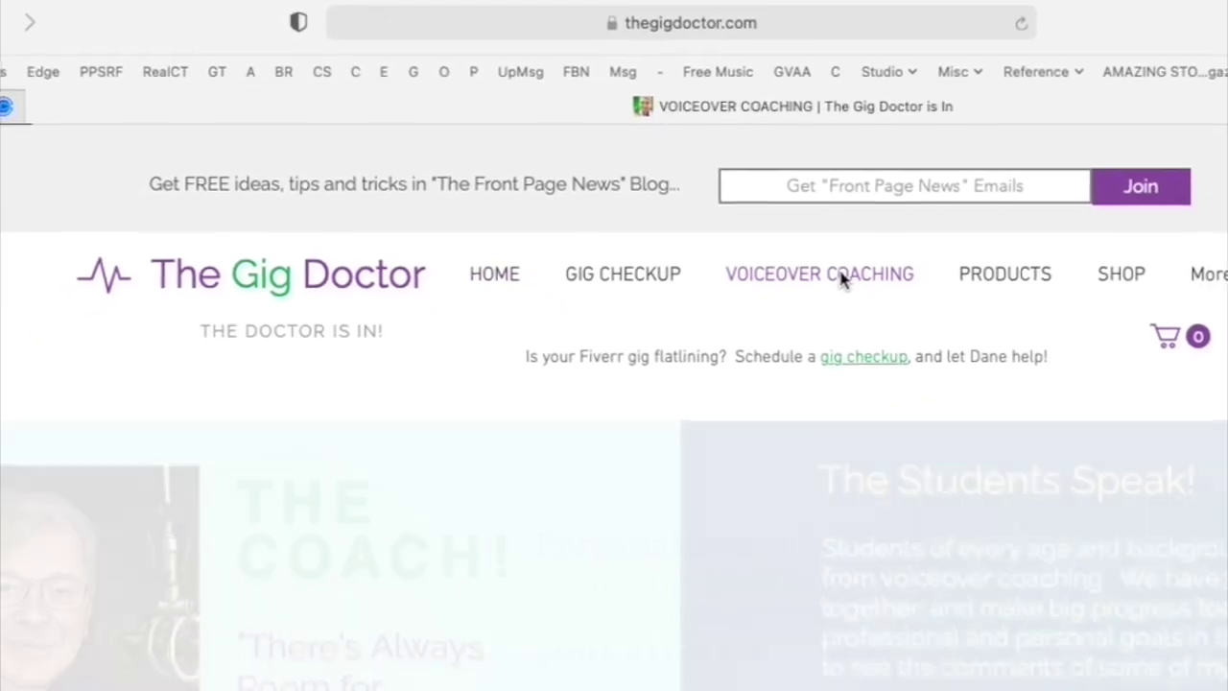